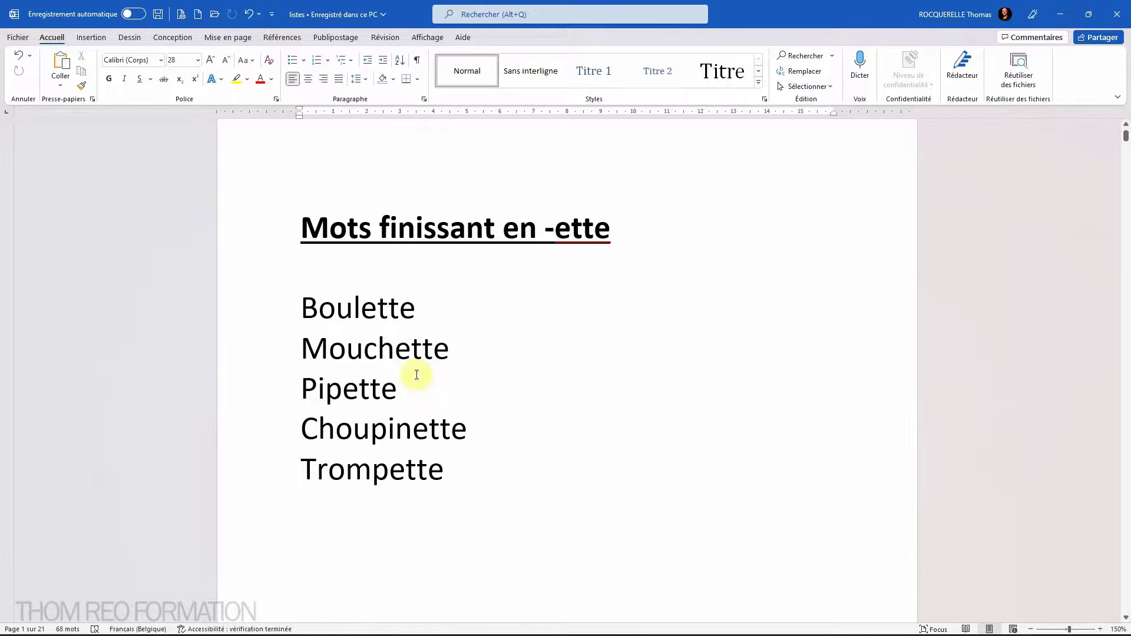
- Select the five -ette words and open the bullet style gallery
mouse_move(428, 469)
left_mouse_down()
mouse_move(451, 469)
mouse_move(301, 306)
left_mouse_up()
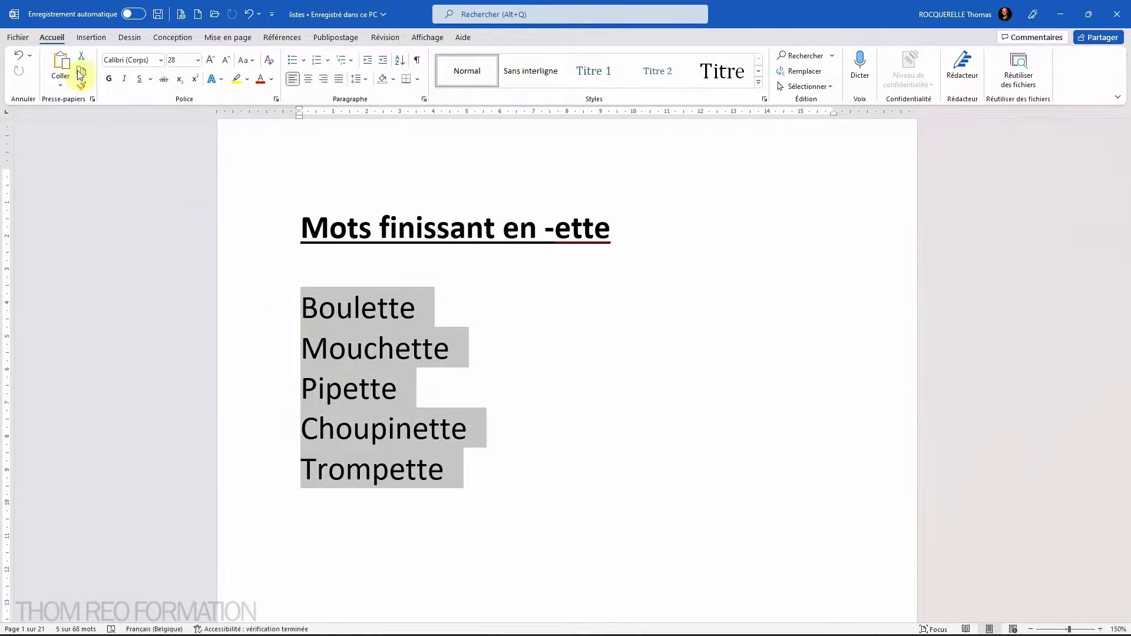
left_click(81, 74)
left_click(305, 62)
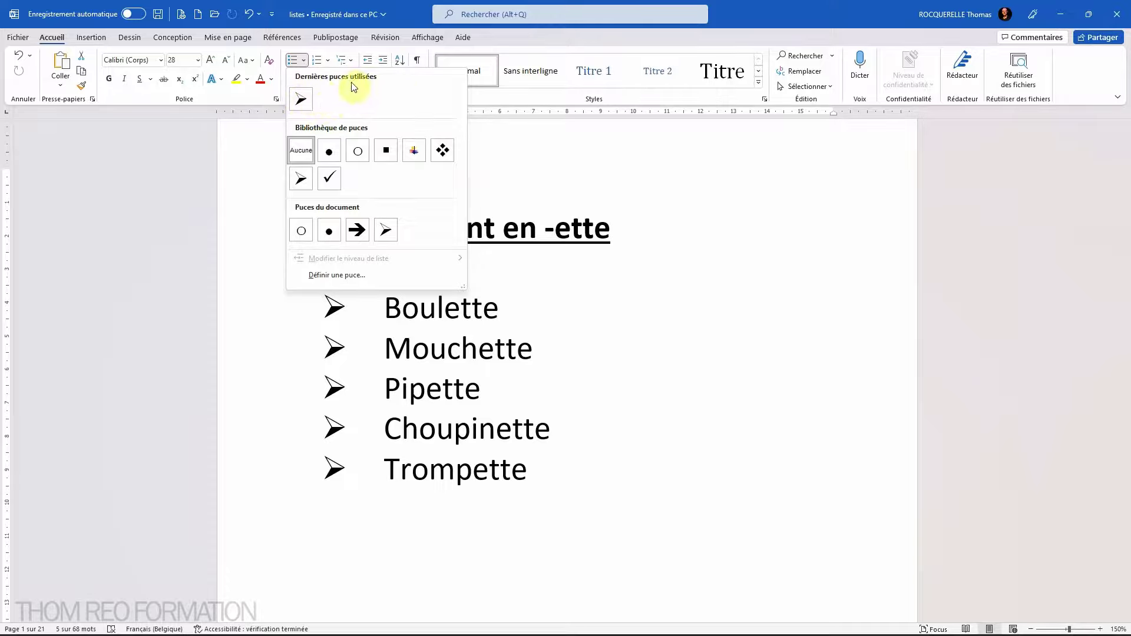
- Begin defining a new custom bullet and bring up the symbol picker
left_click(357, 276)
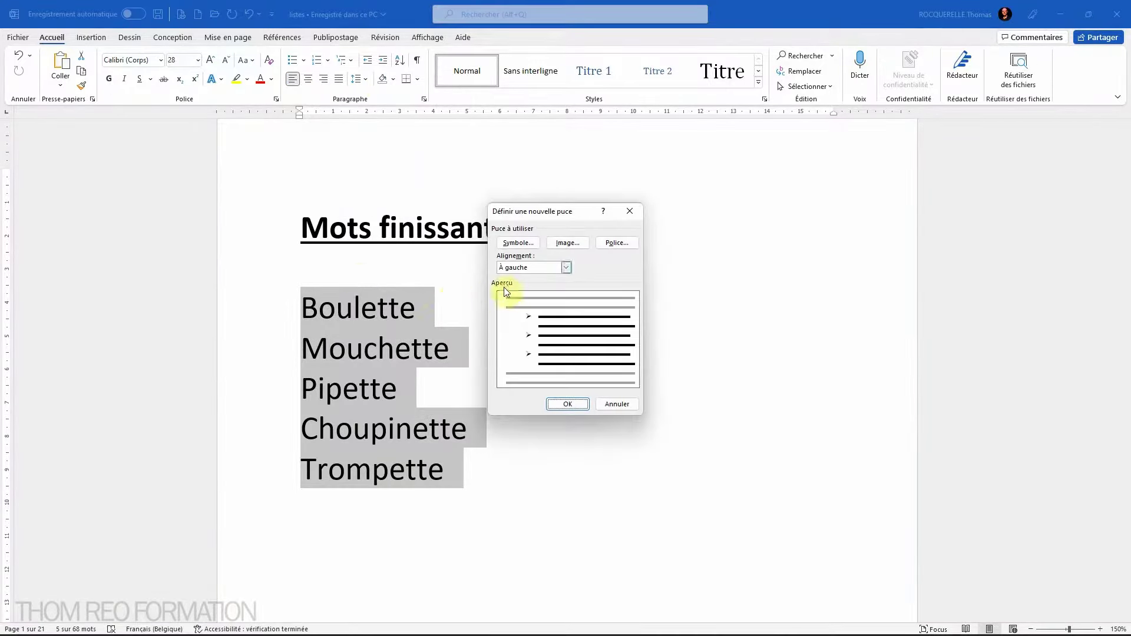
left_click(518, 243)
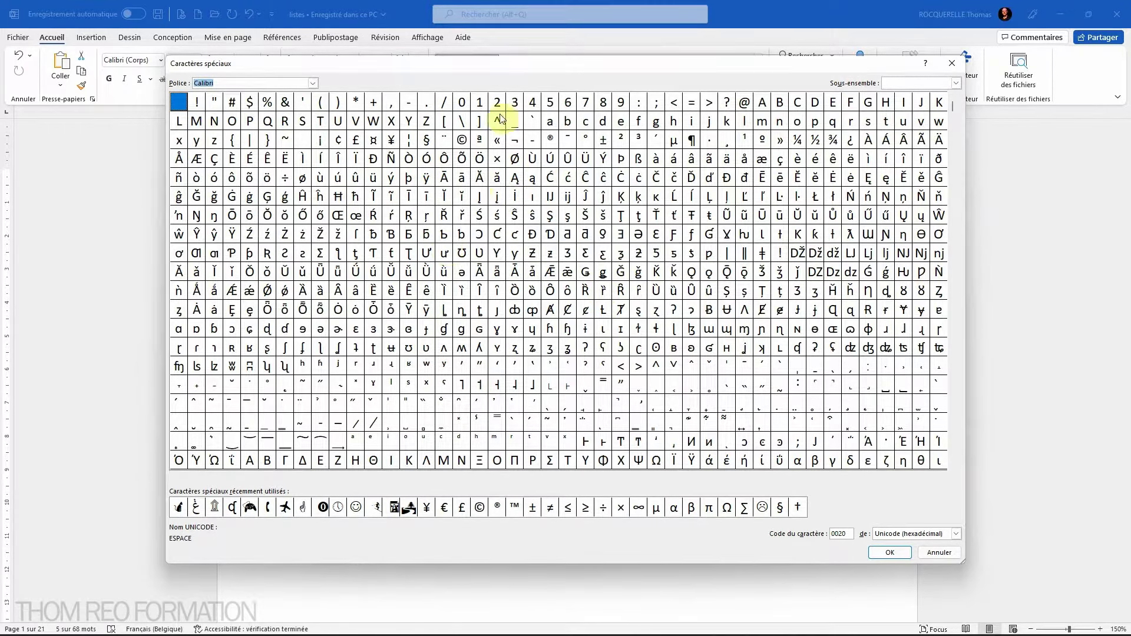
- Shrink the Caractères spéciaux window and move it to the right of the word list
left_click(955, 466)
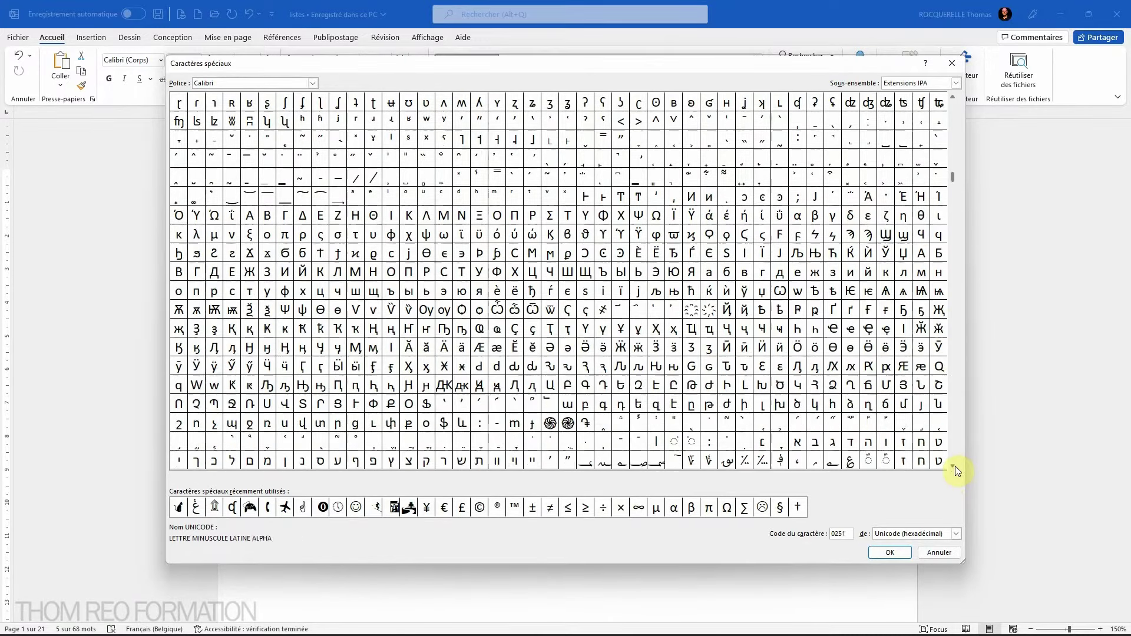
left_click(954, 466)
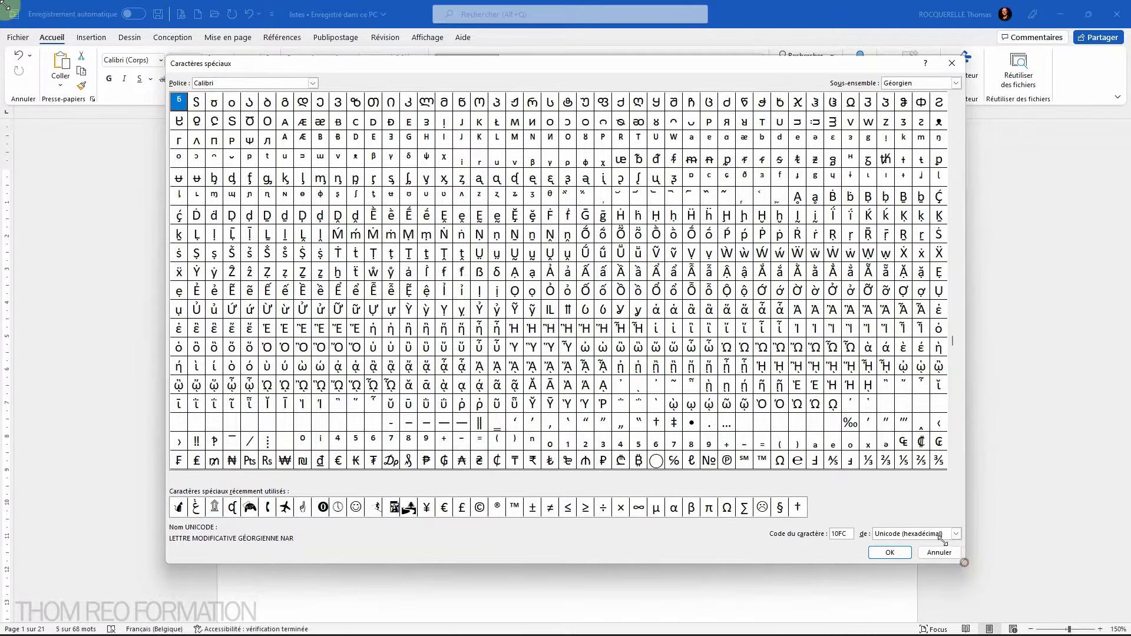
mouse_move(964, 562)
left_mouse_down()
mouse_move(627, 414)
mouse_move(554, 290)
left_mouse_up()
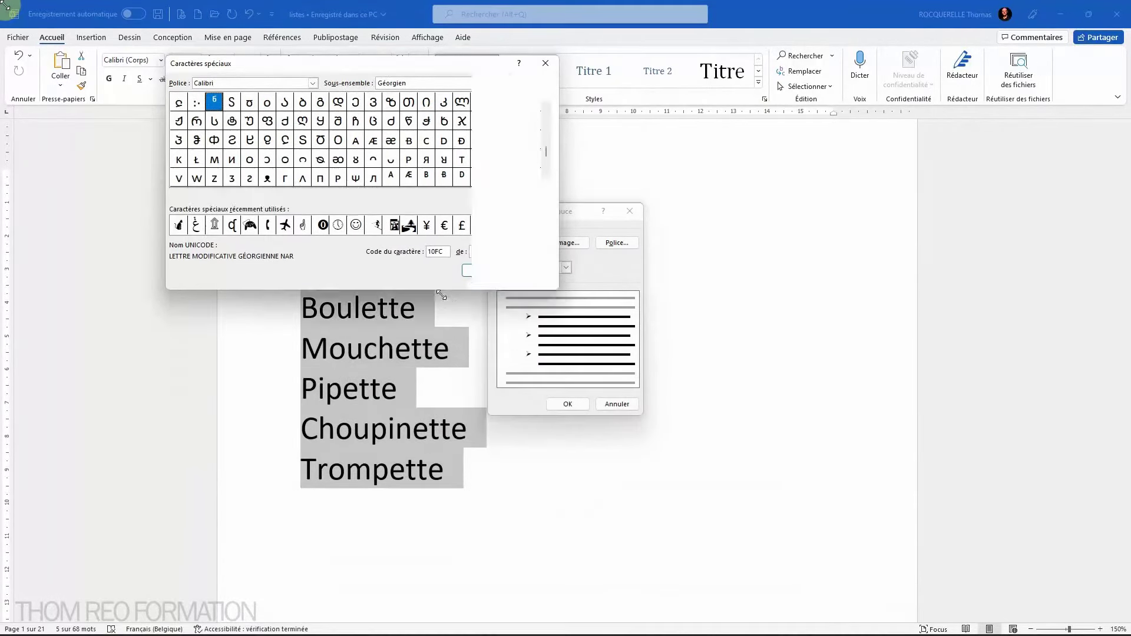
mouse_move(352, 66)
left_mouse_down()
mouse_move(662, 138)
mouse_move(881, 241)
mouse_move(661, 216)
mouse_move(690, 200)
left_mouse_up()
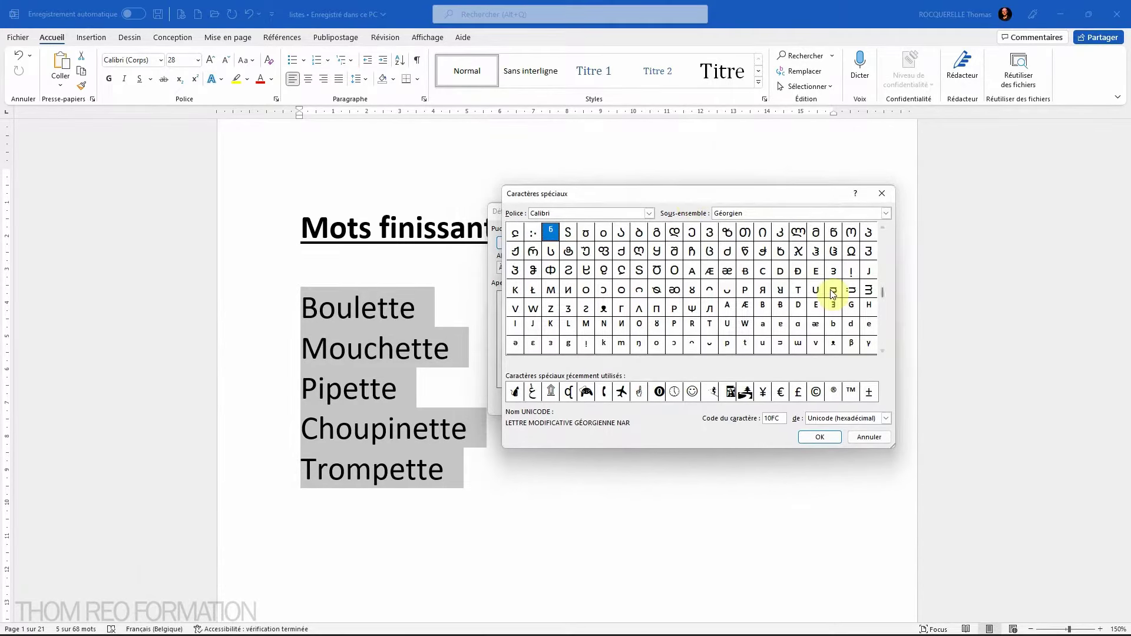
- Switch the symbol font to Webdings and select the tree symbol, character code 80
left_click(650, 214)
scroll(618, 252, "up", 3)
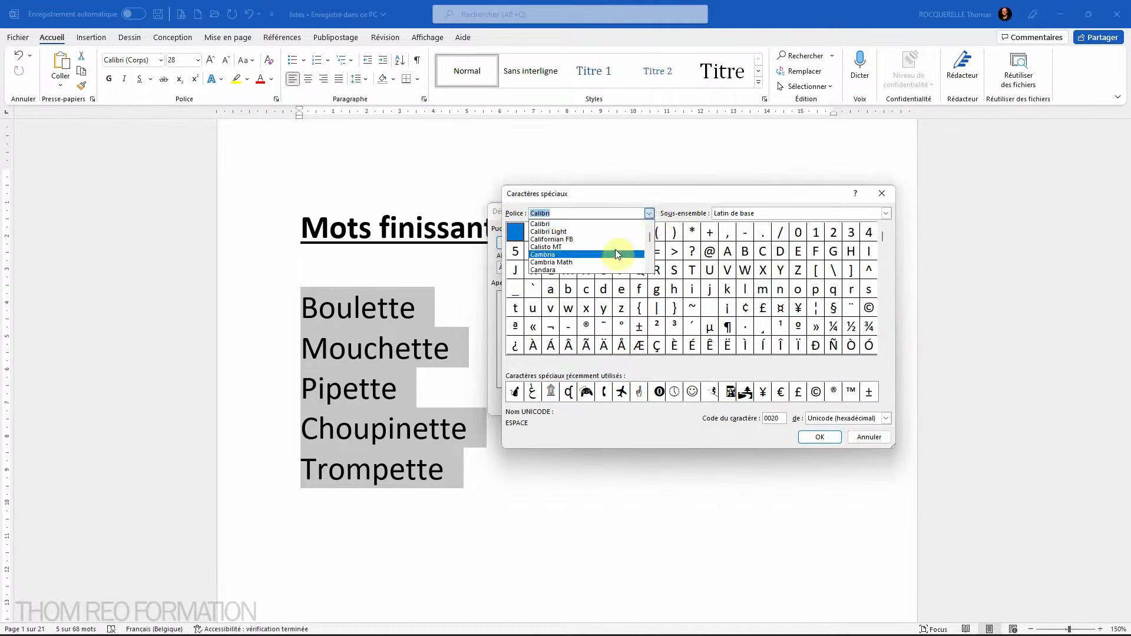
scroll(616, 254, "up", 3)
scroll(615, 254, "up", 2)
scroll(616, 255, "up", 2)
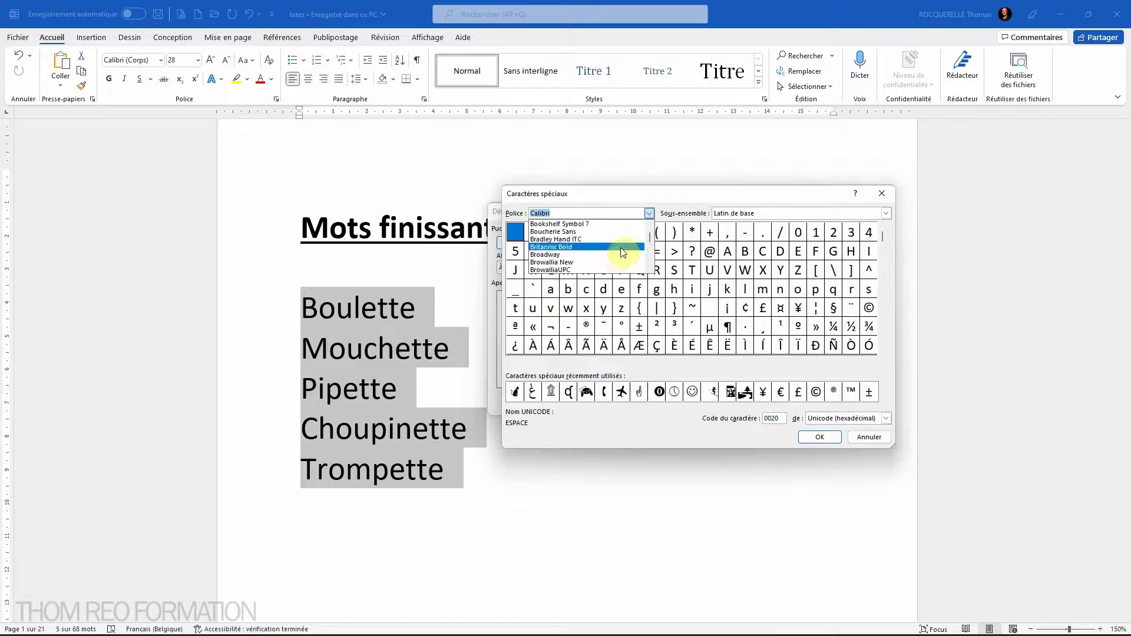
left_click_drag(651, 233, 542, 234)
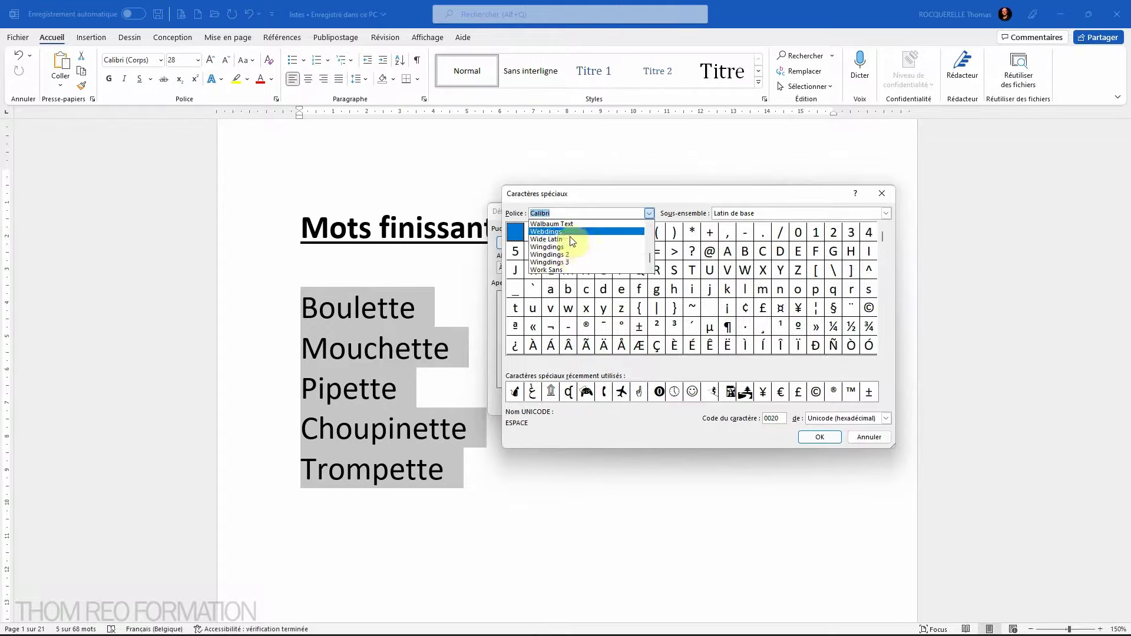
left_click(573, 233)
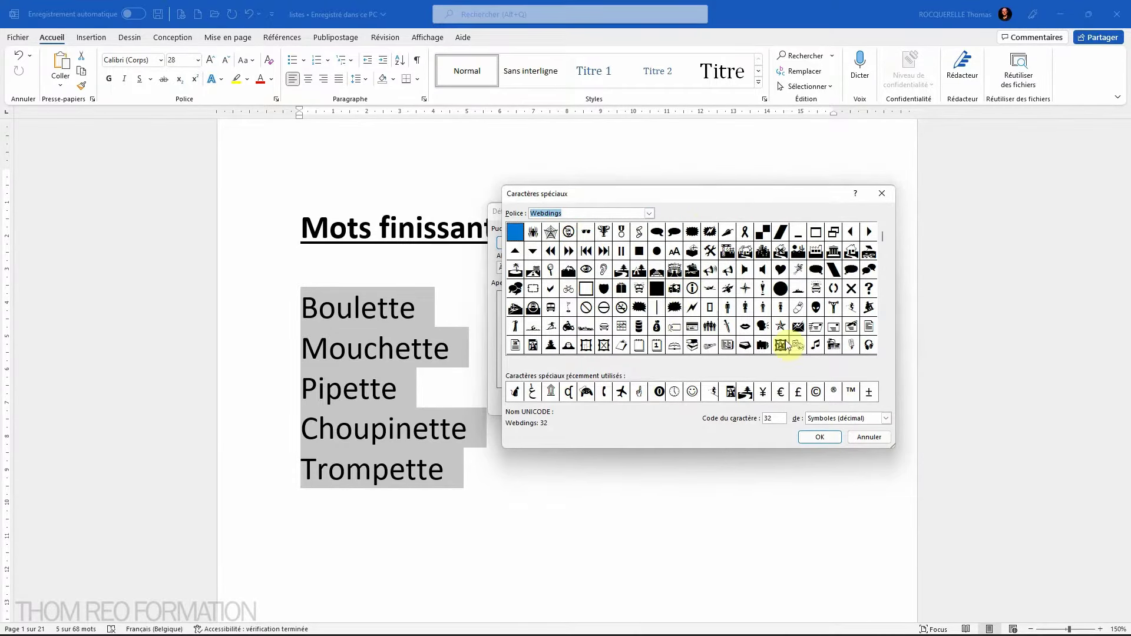
mouse_move(882, 291)
left_click_drag(882, 237, 883, 303)
scroll(622, 322, "up", 2)
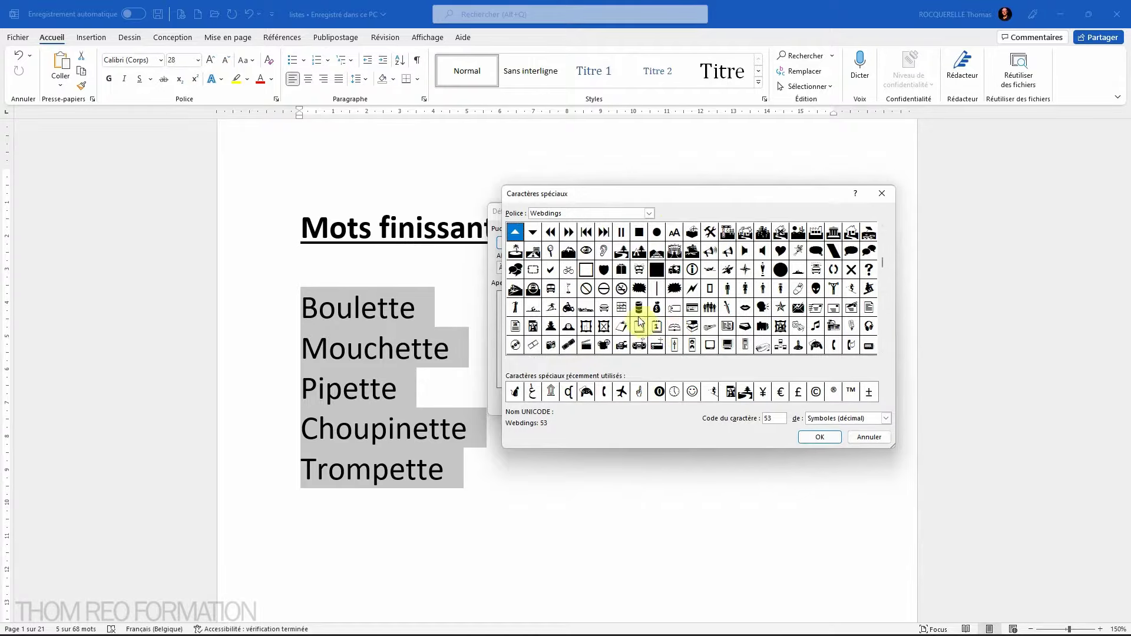
left_click(623, 252)
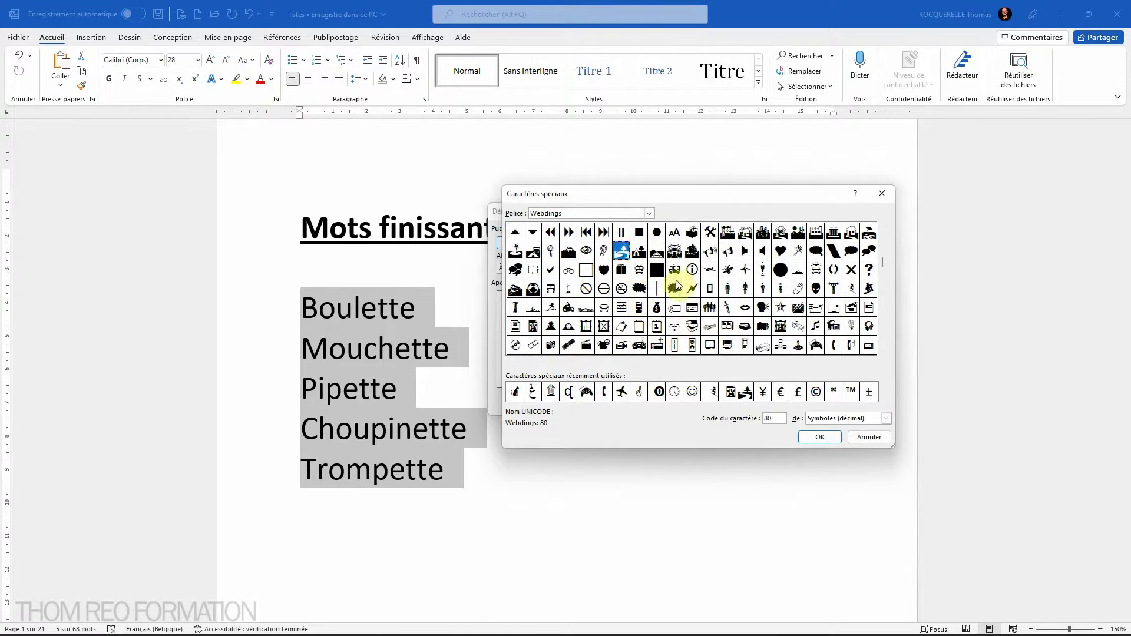
- Confirm the Webdings tree symbol and apply it as the bullet for the five -ette words
left_click(823, 440)
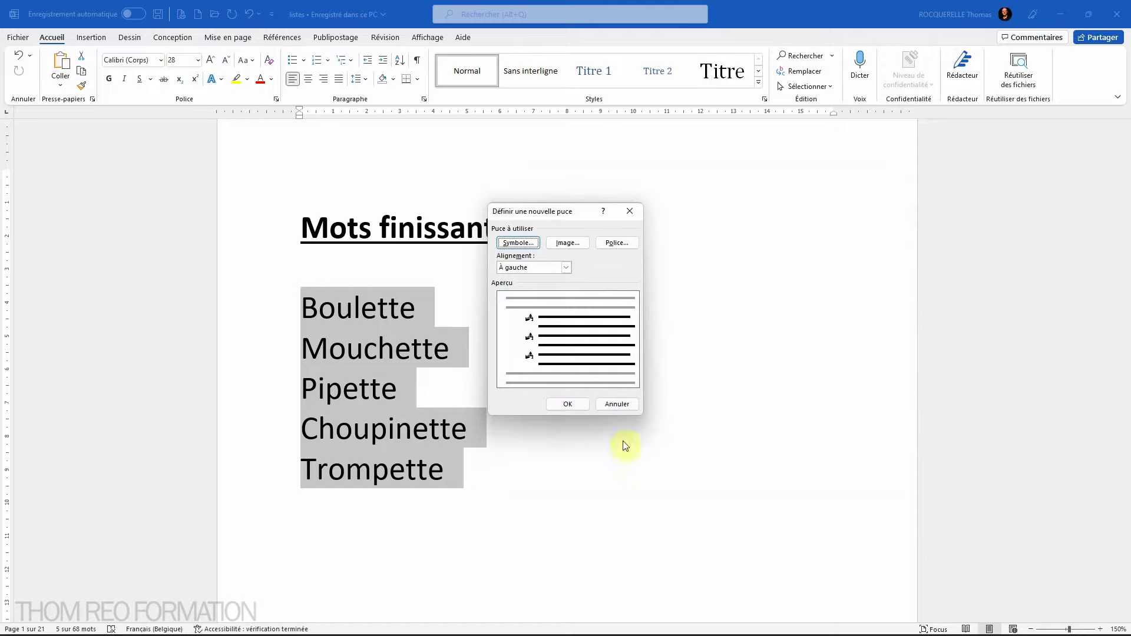
left_click(571, 403)
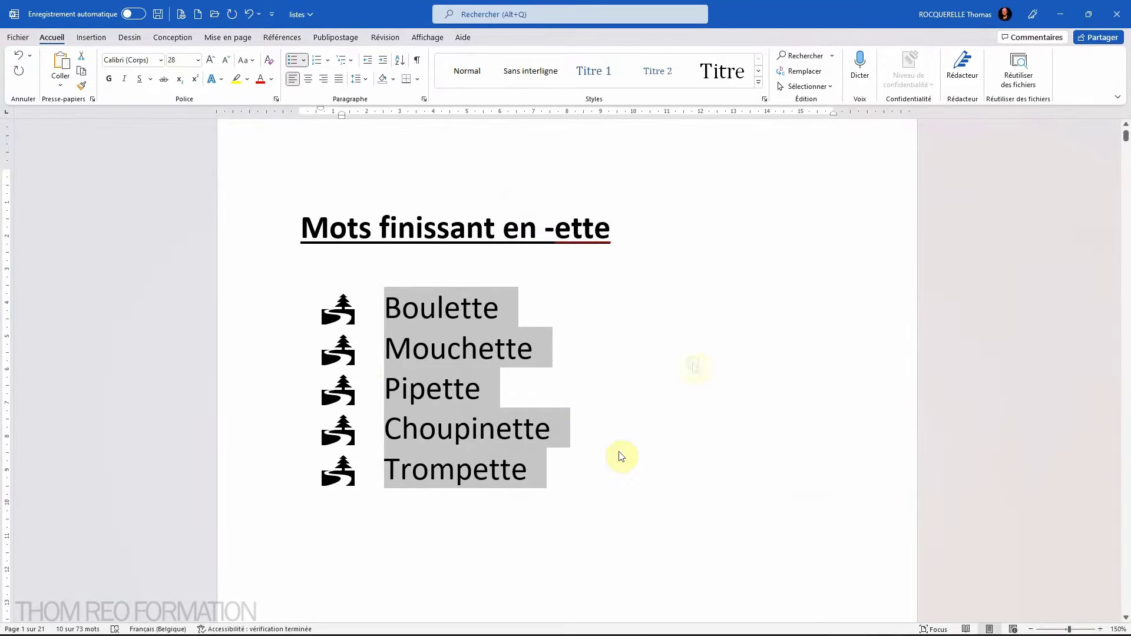
left_click(304, 60)
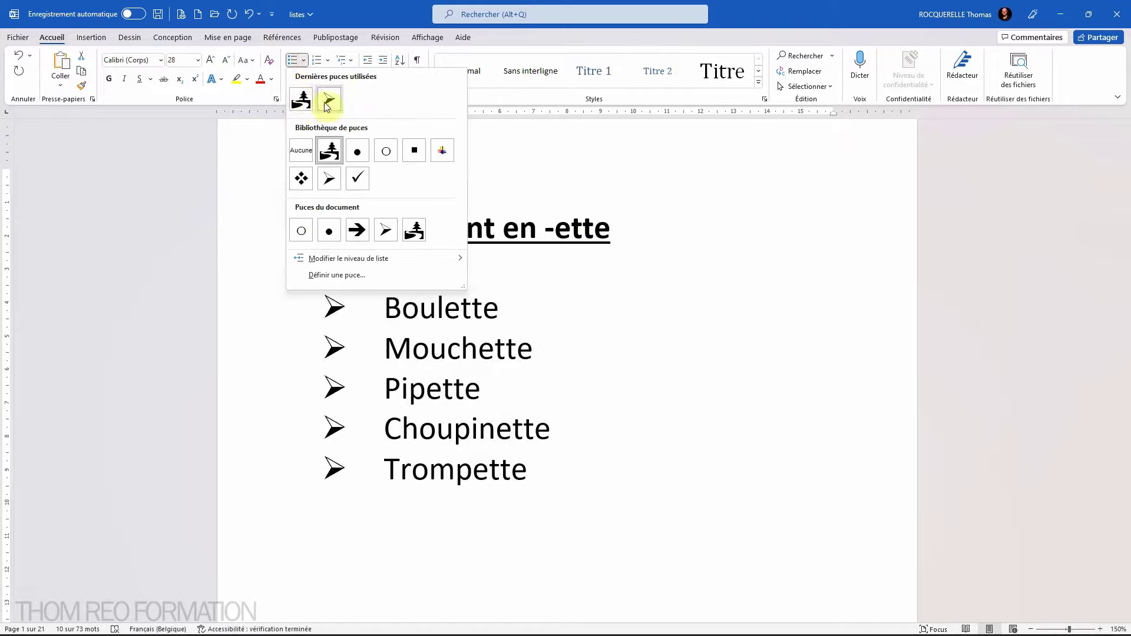
scroll(369, 363, "down", 4)
left_click(370, 364)
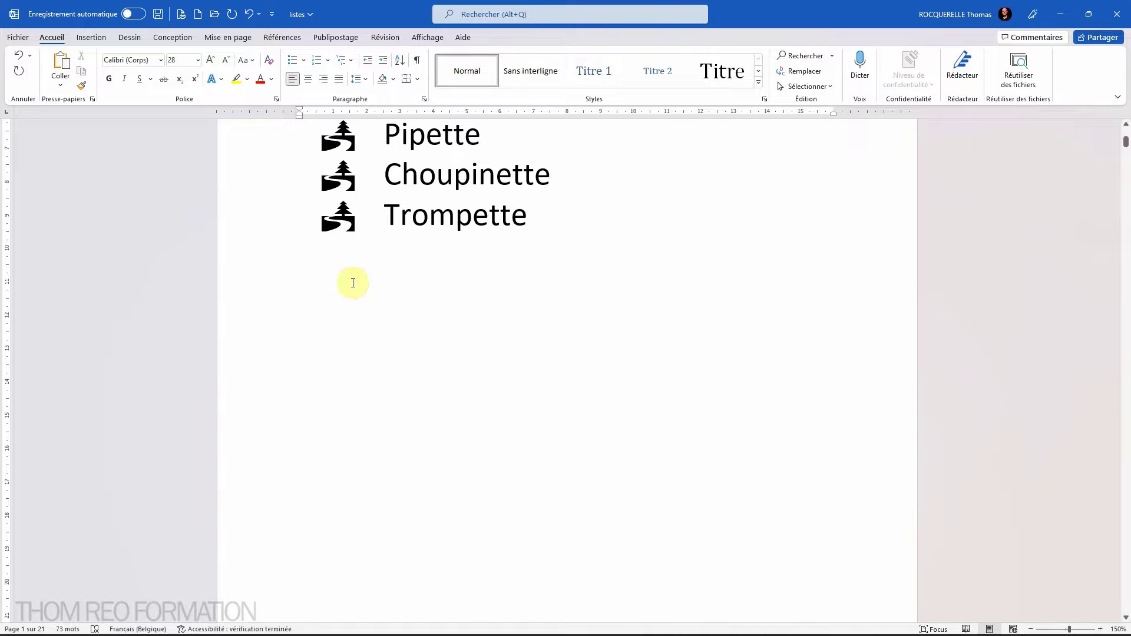
- Start a check-mark list with 'Boulette' and 'bla bla bla', then type 'Texte...' on a plain line
left_click(304, 60)
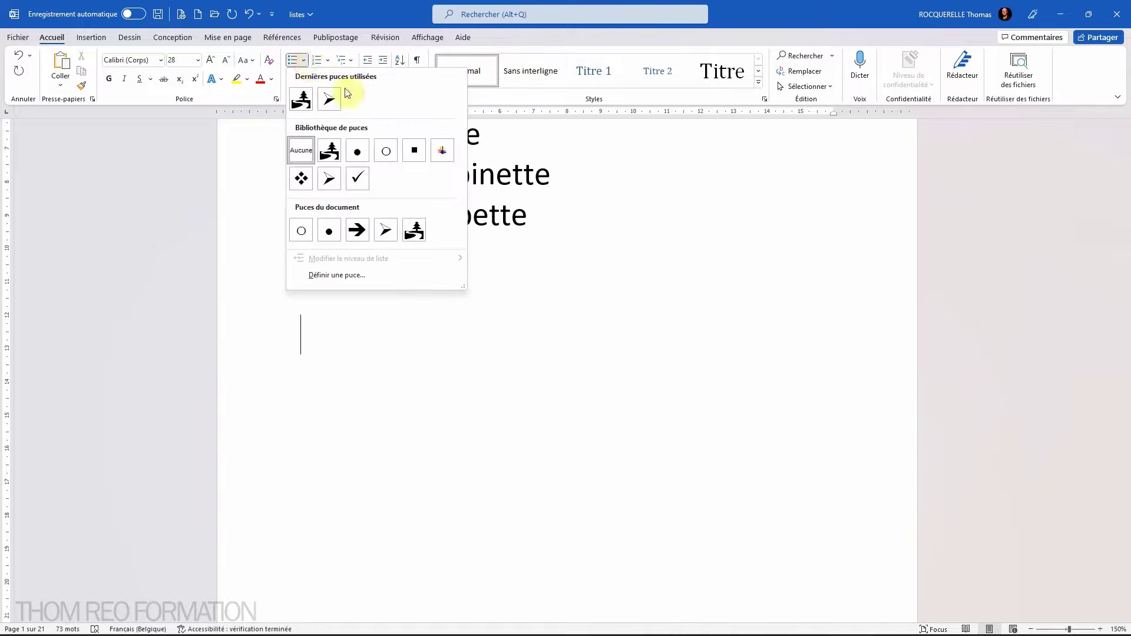
left_click(358, 186)
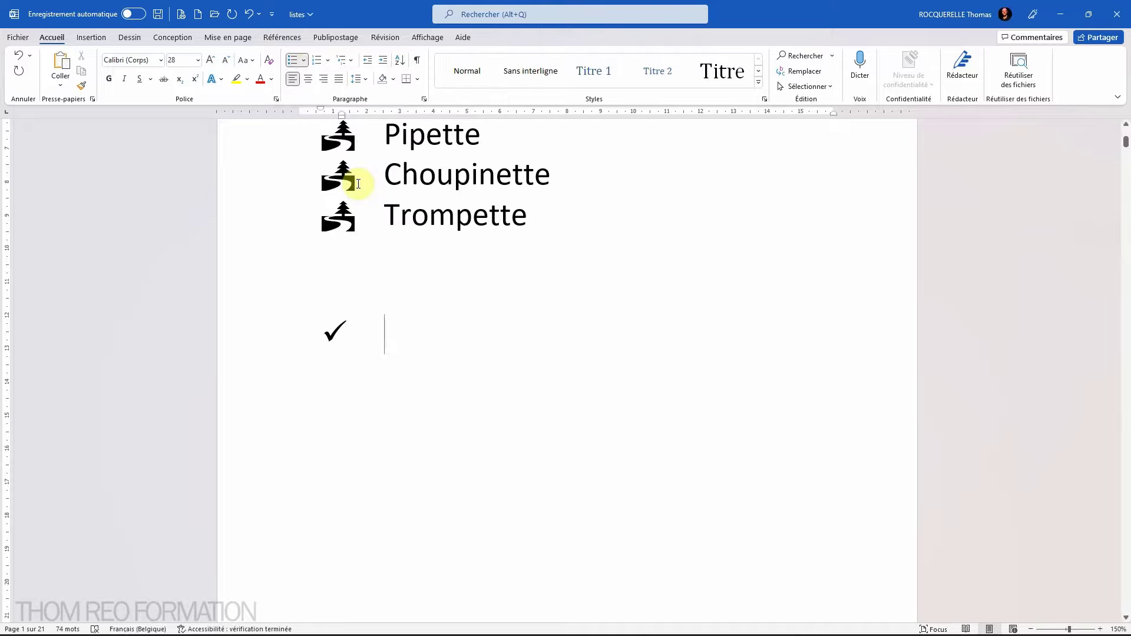
type("Boulette")
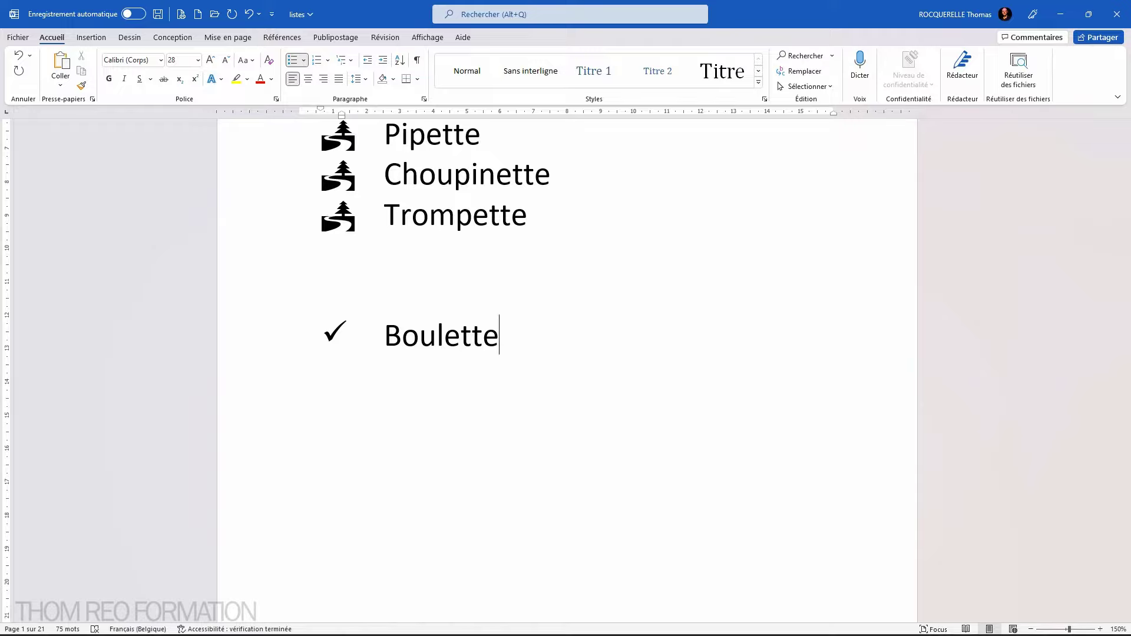
key("Return")
type("bla")
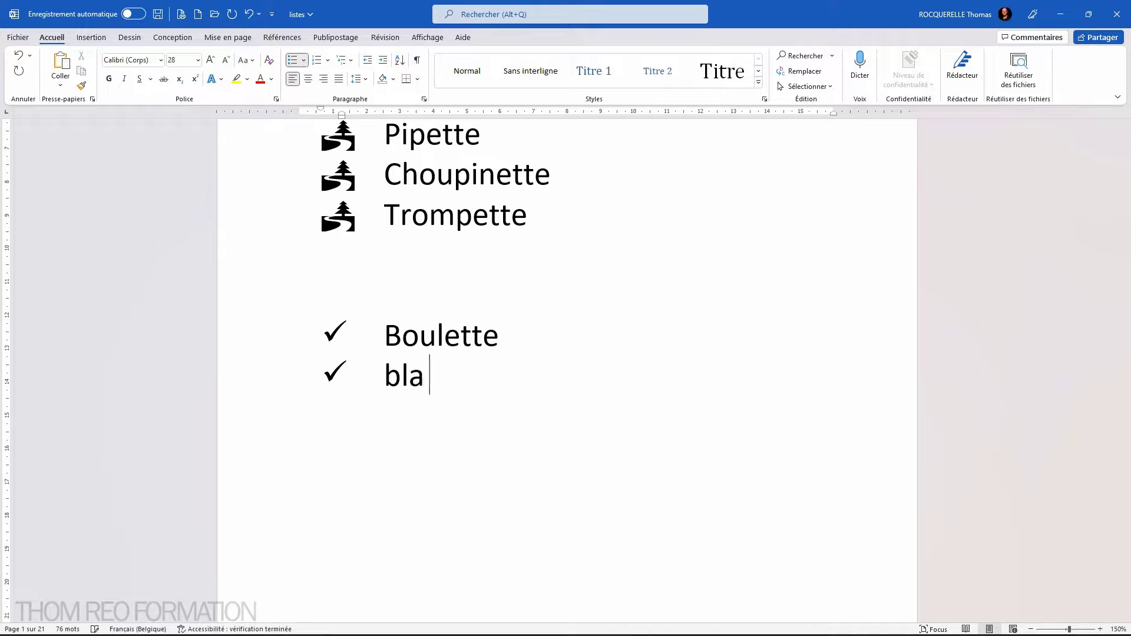
type("Bla bla bla")
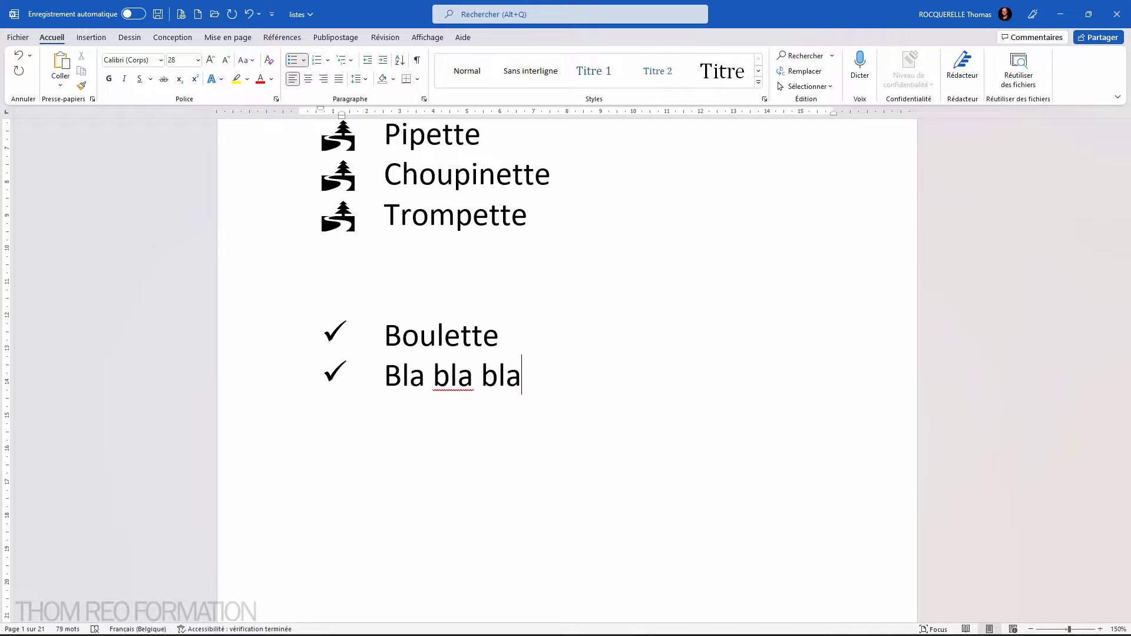
key("Return")
key("Return")
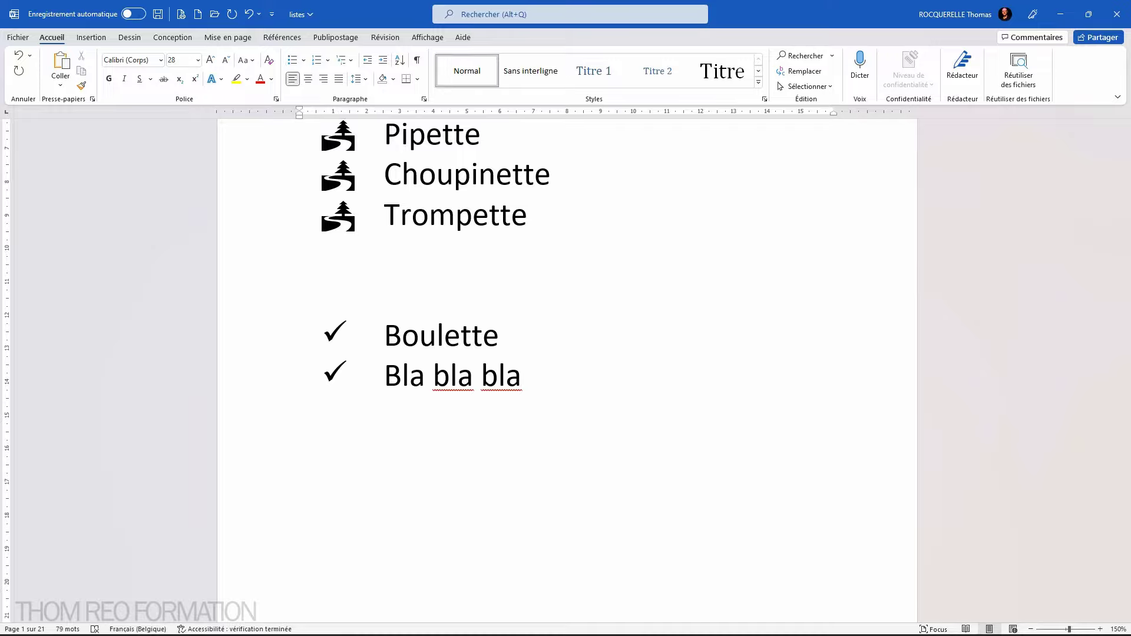
type("Texte...")
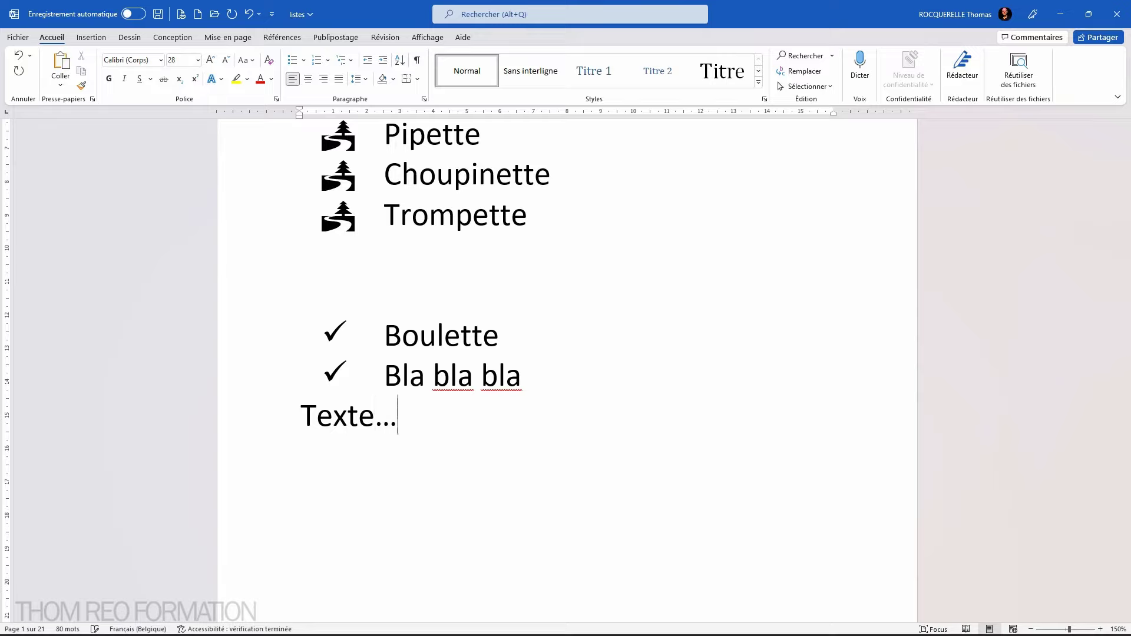
scroll(546, 467, "up", 4)
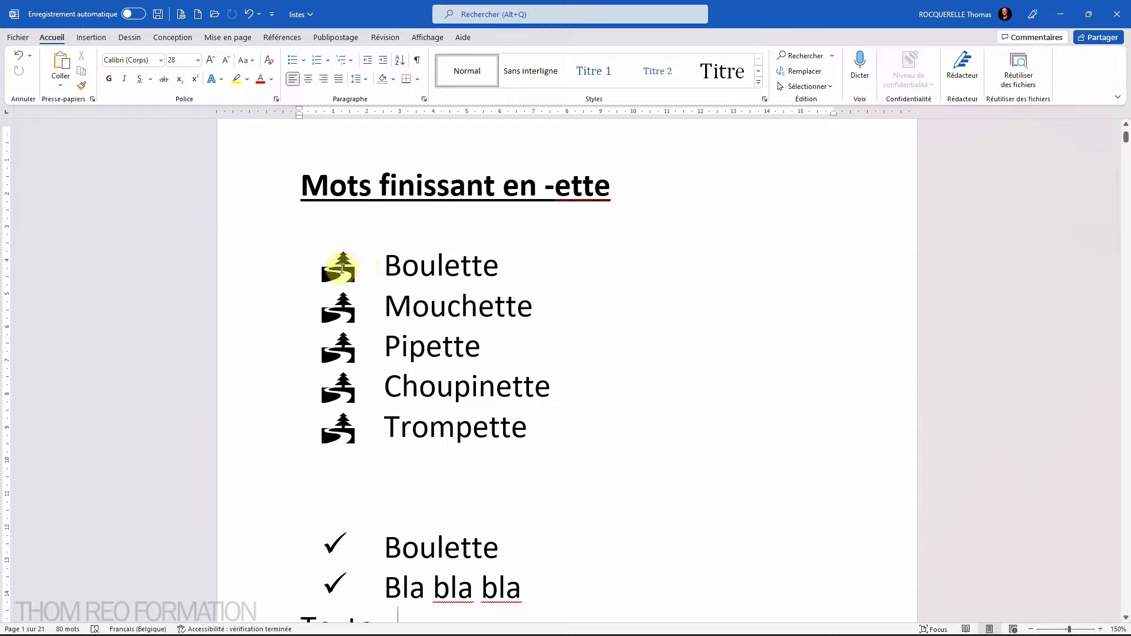
- In the tree list's indent settings, set the bullet position to 3 and select the text indent value
right_click(342, 269)
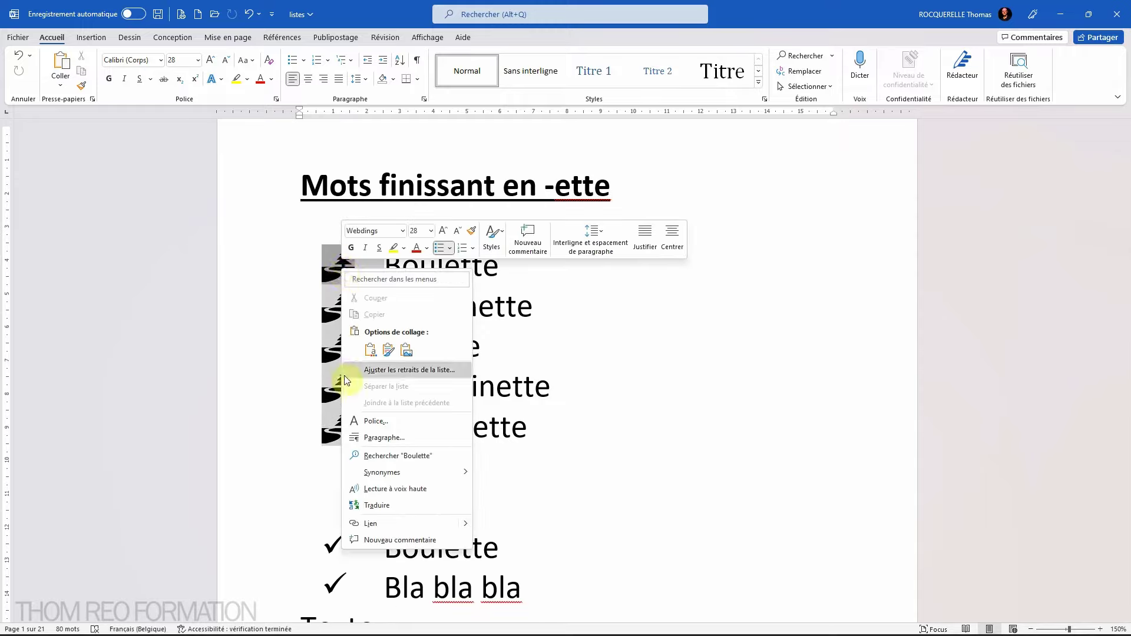
left_click(426, 370)
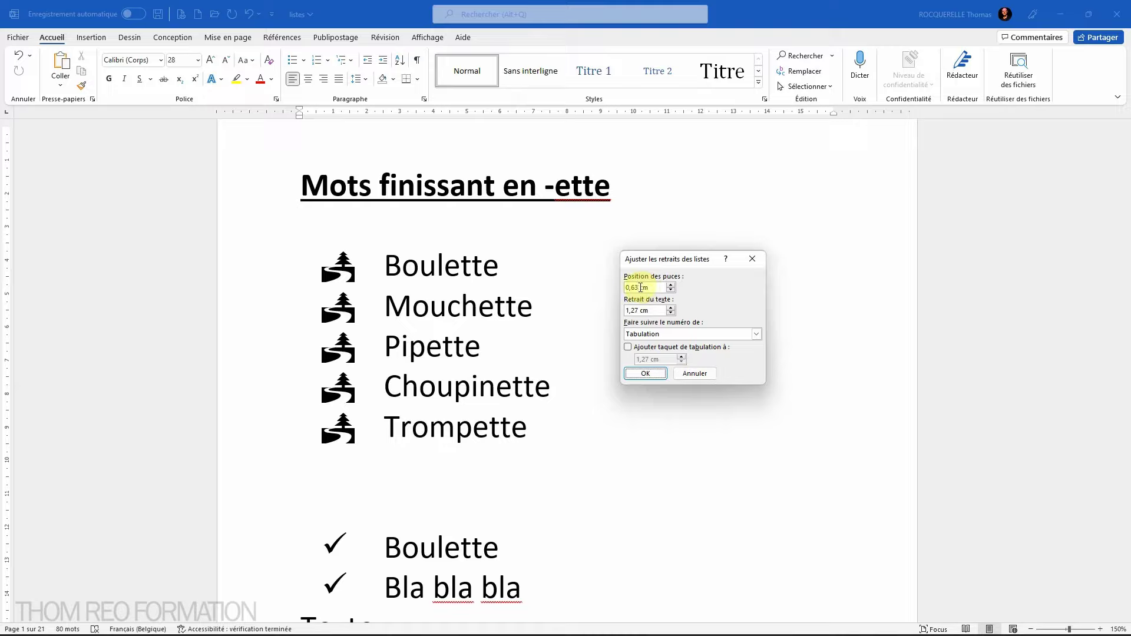
double_click(640, 288)
type("3")
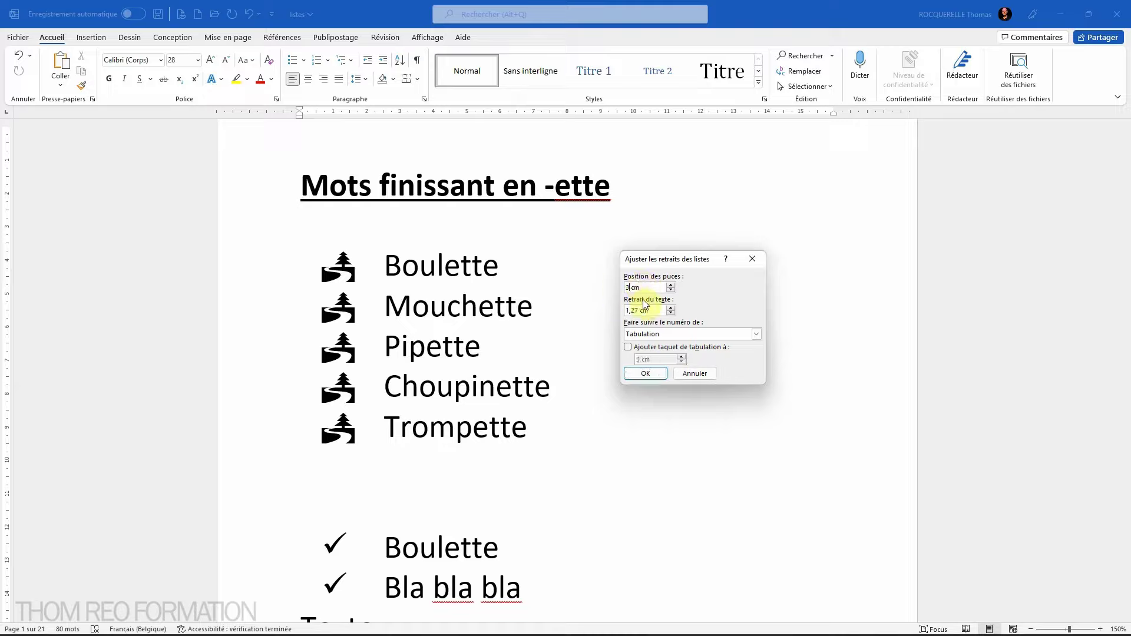
double_click(638, 310)
- Set the text indent to 6, apply the new indents, and check the marker on the ruler
type("6")
left_click(645, 375)
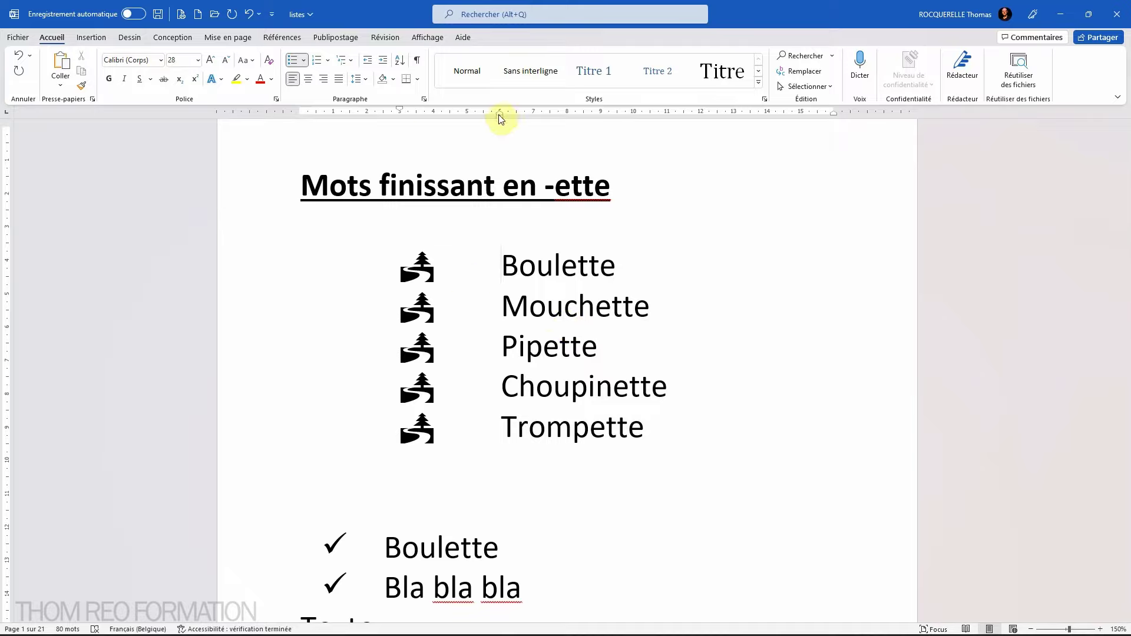
left_click(401, 109)
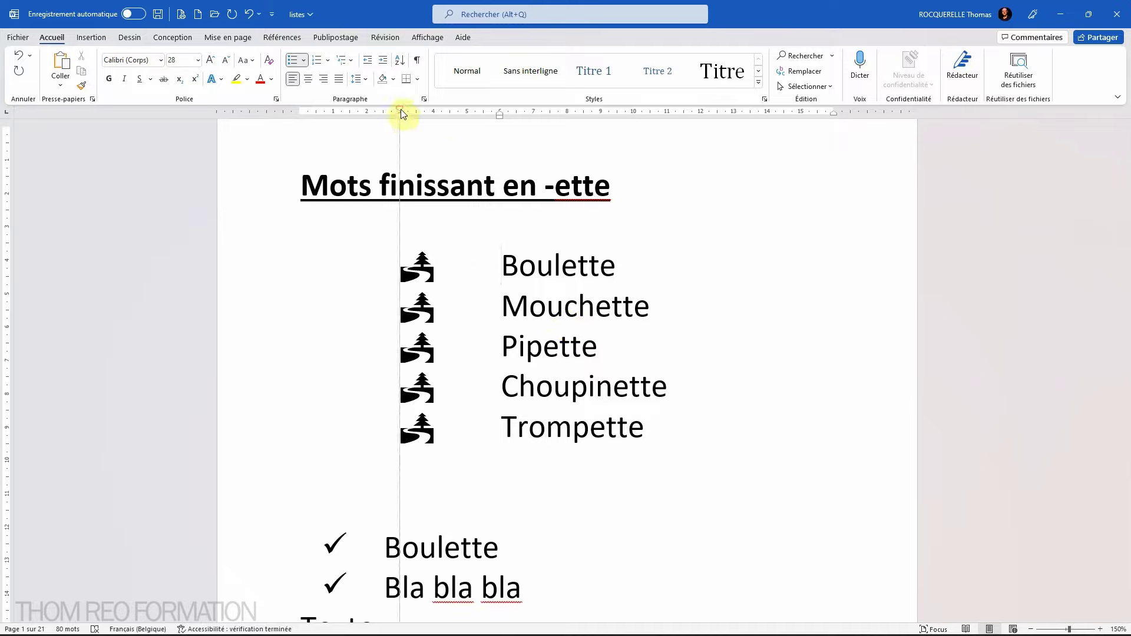
left_click(500, 114)
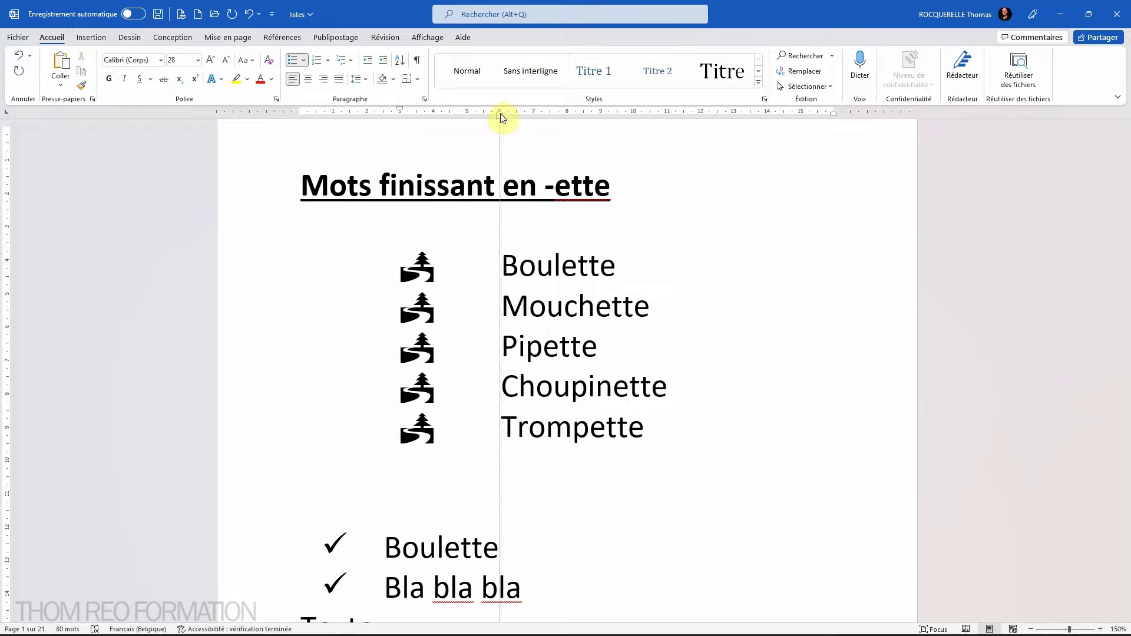
left_click_drag(501, 113, 500, 113)
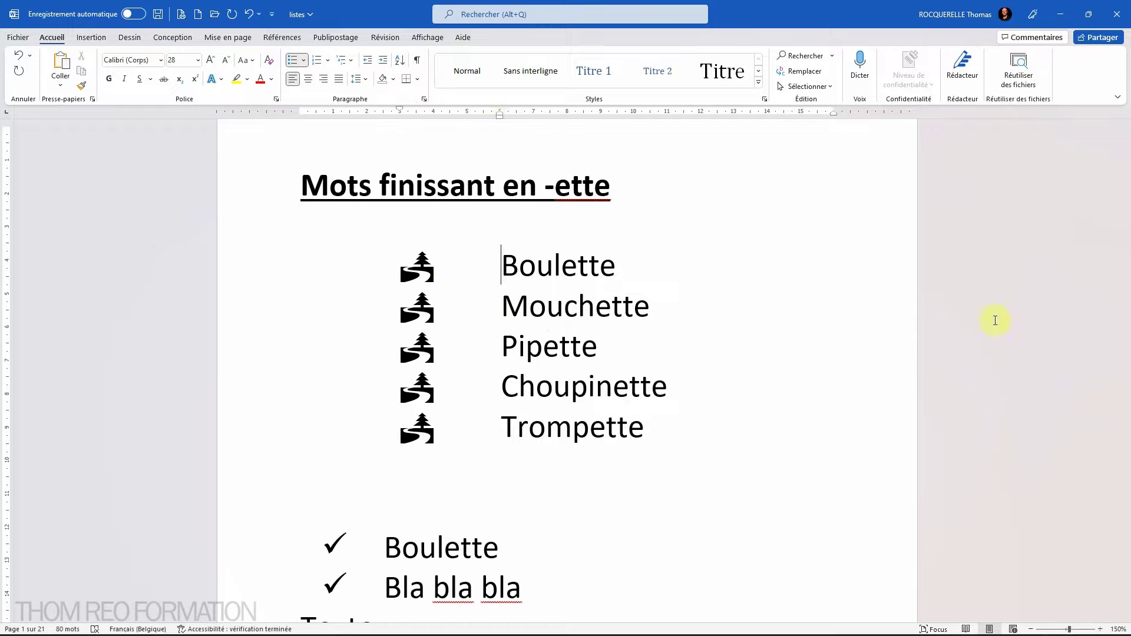